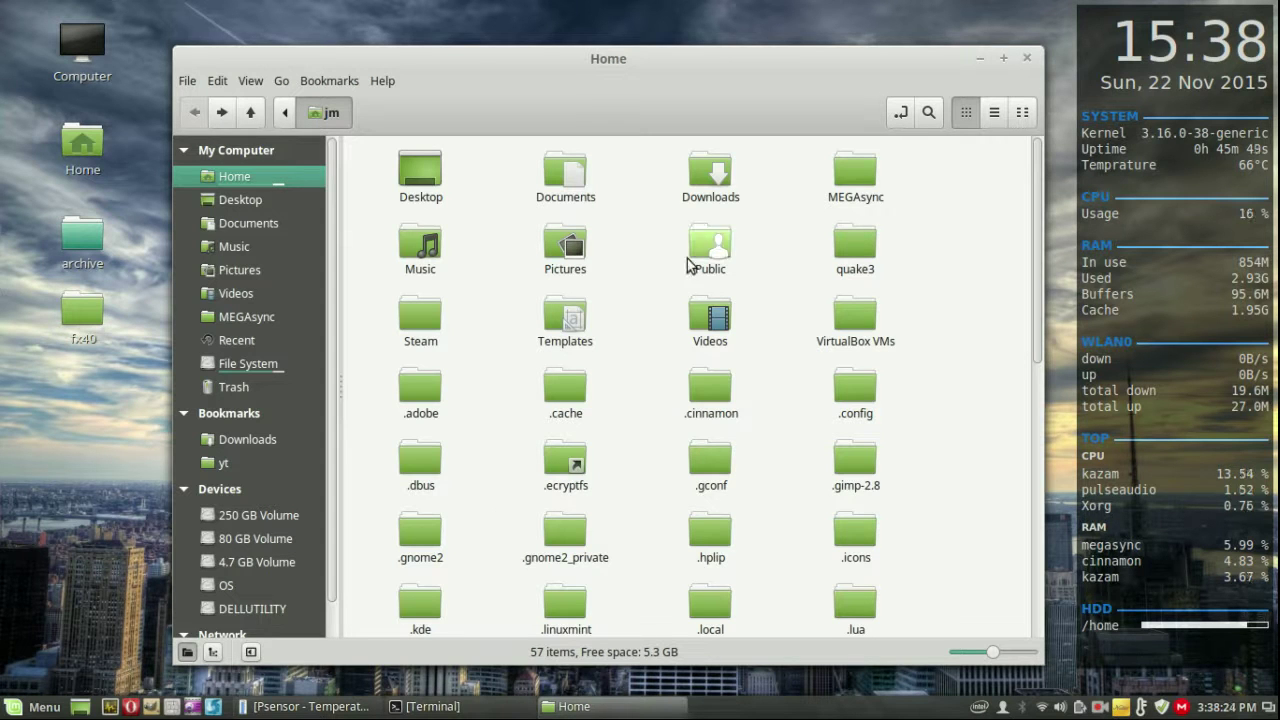
Select the Downloads folder in the Home folder view
{"action": "left_click", "coordinate": [704, 175]}
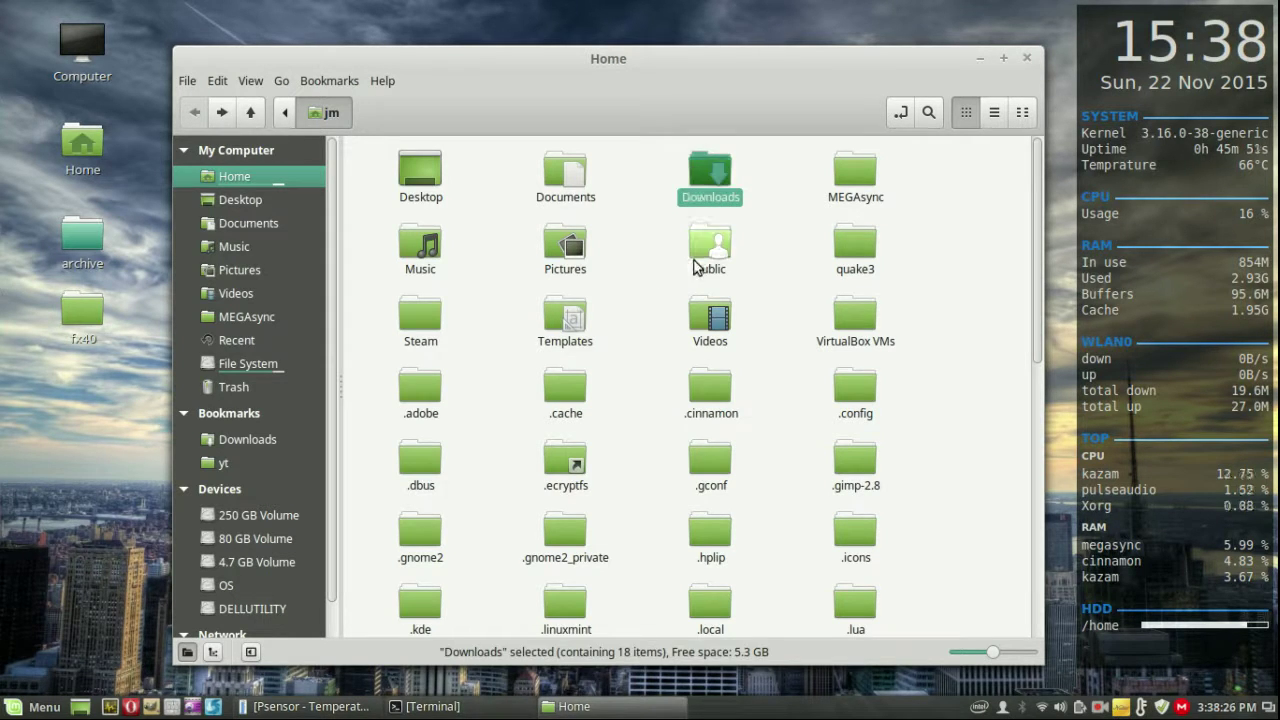
{"action": "left_click", "coordinate": [32, 400]}
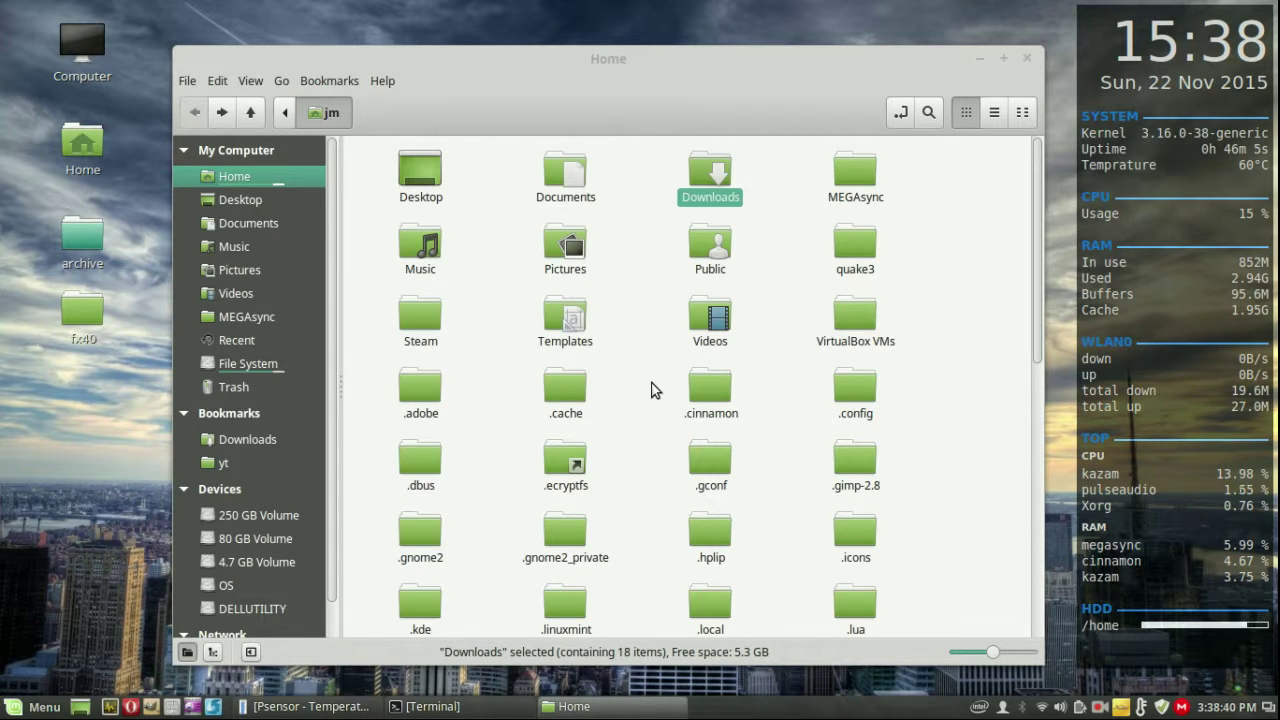
Drag the Downloads folder onto the desktop to make a shortcut, then select it
{"action": "left_click", "coordinate": [644, 239]}
{"action": "right_click", "coordinate": [710, 172]}
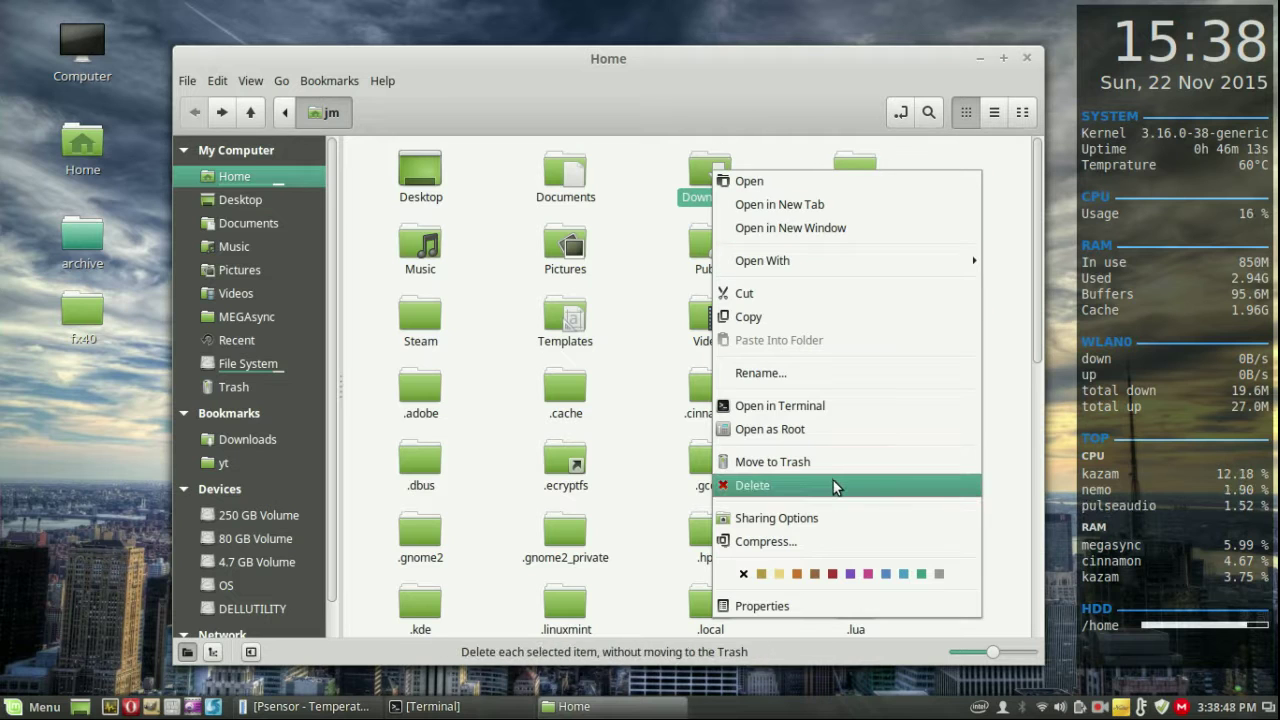
{"action": "left_click", "coordinate": [650, 240]}
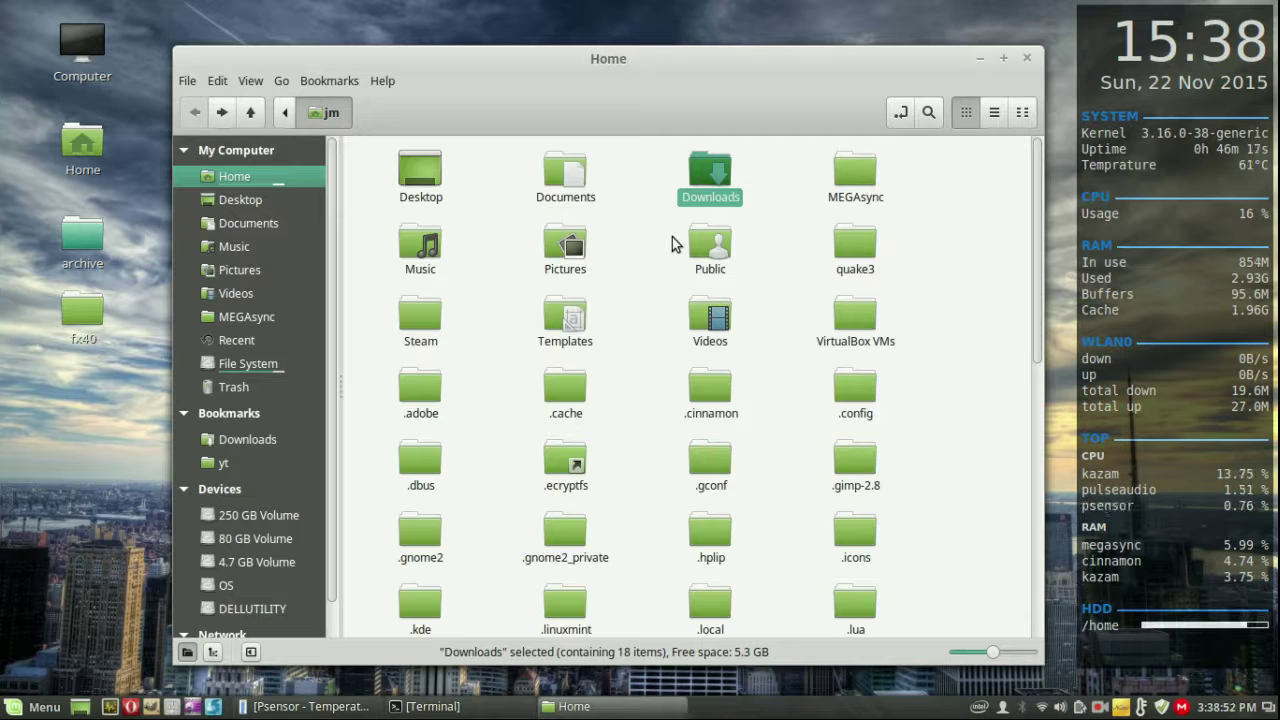
{"action": "mouse_move", "coordinate": [710, 172]}
{"action": "left_mouse_down"}
{"action": "mouse_move", "coordinate": [543, 302]}
{"action": "mouse_move", "coordinate": [100, 415]}
{"action": "left_mouse_up"}
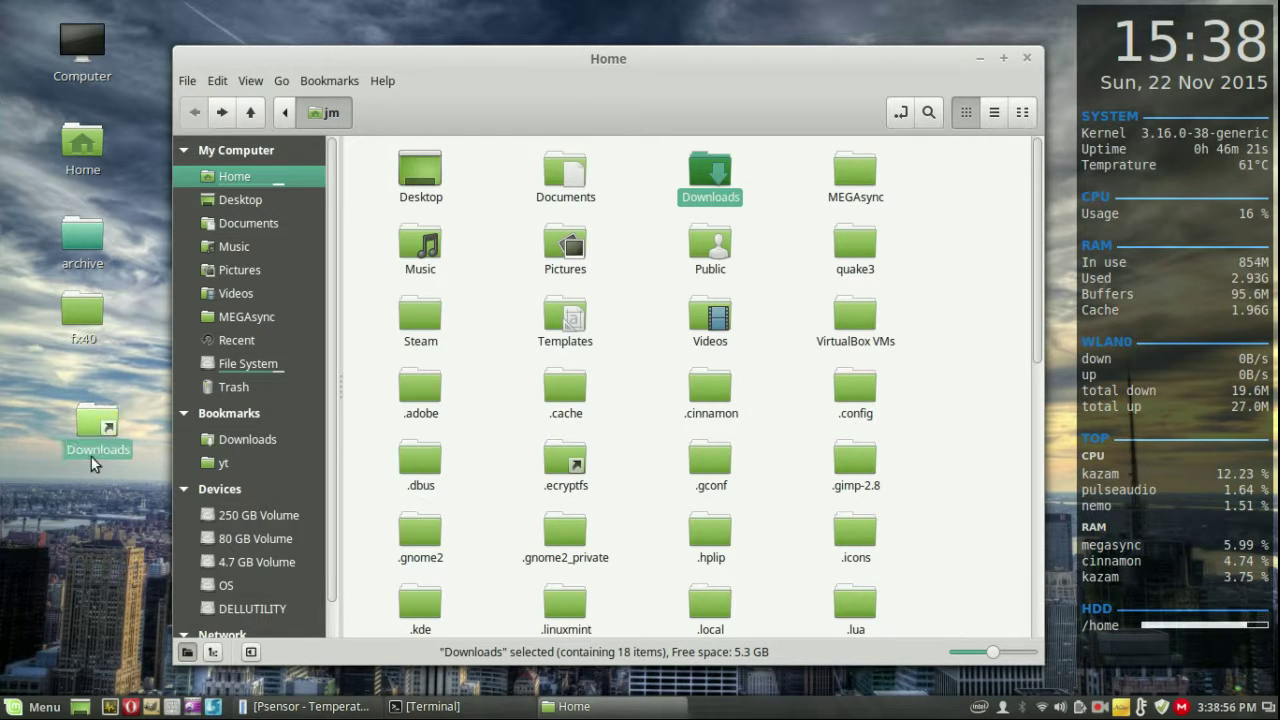
{"action": "left_click", "coordinate": [100, 443]}
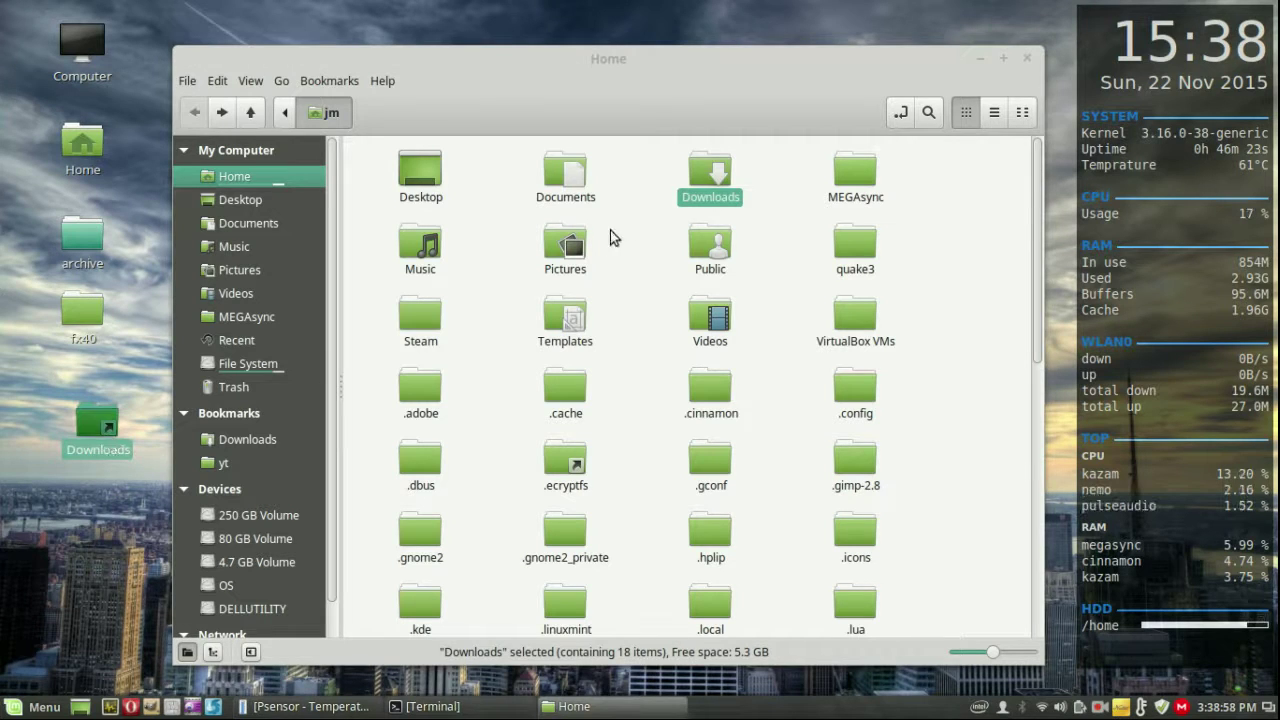
{"action": "left_click", "coordinate": [759, 208]}
{"action": "left_click", "coordinate": [710, 175]}
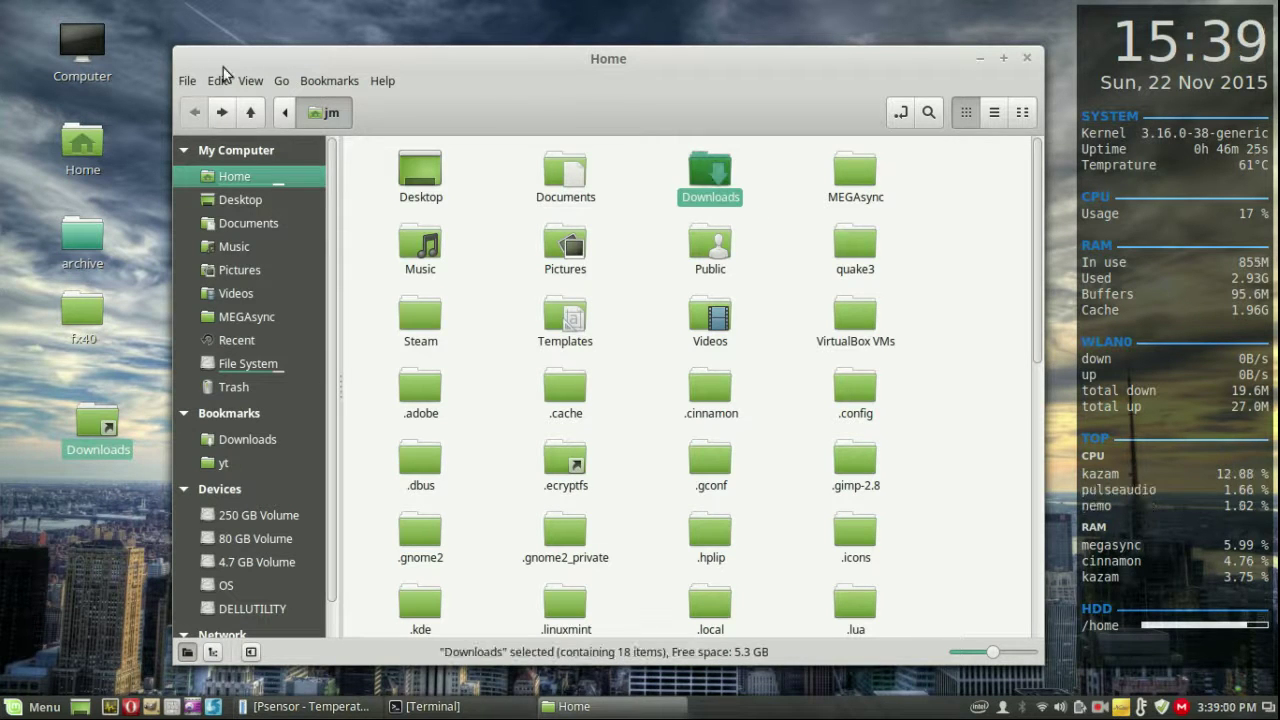
{"action": "left_click", "coordinate": [220, 80]}
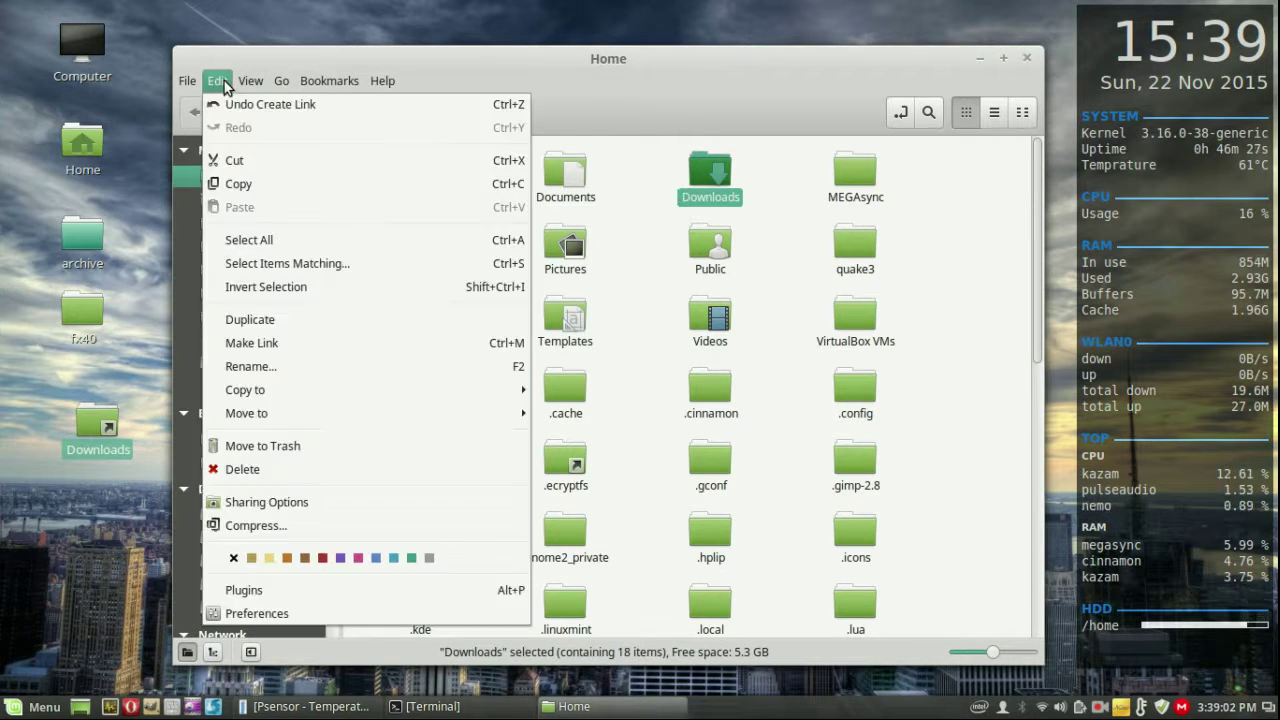
{"action": "left_click", "coordinate": [299, 360]}
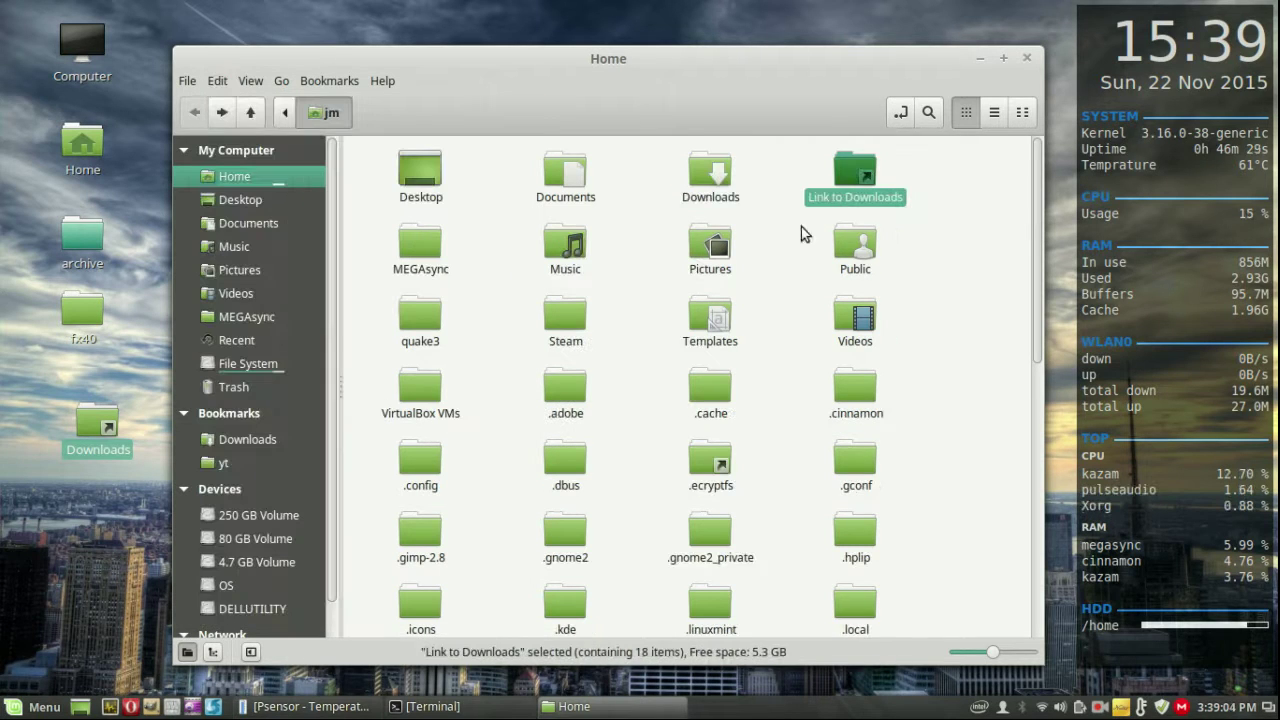
{"action": "left_click", "coordinate": [776, 198]}
{"action": "left_click", "coordinate": [855, 178]}
{"action": "key", "text": "Delete"}
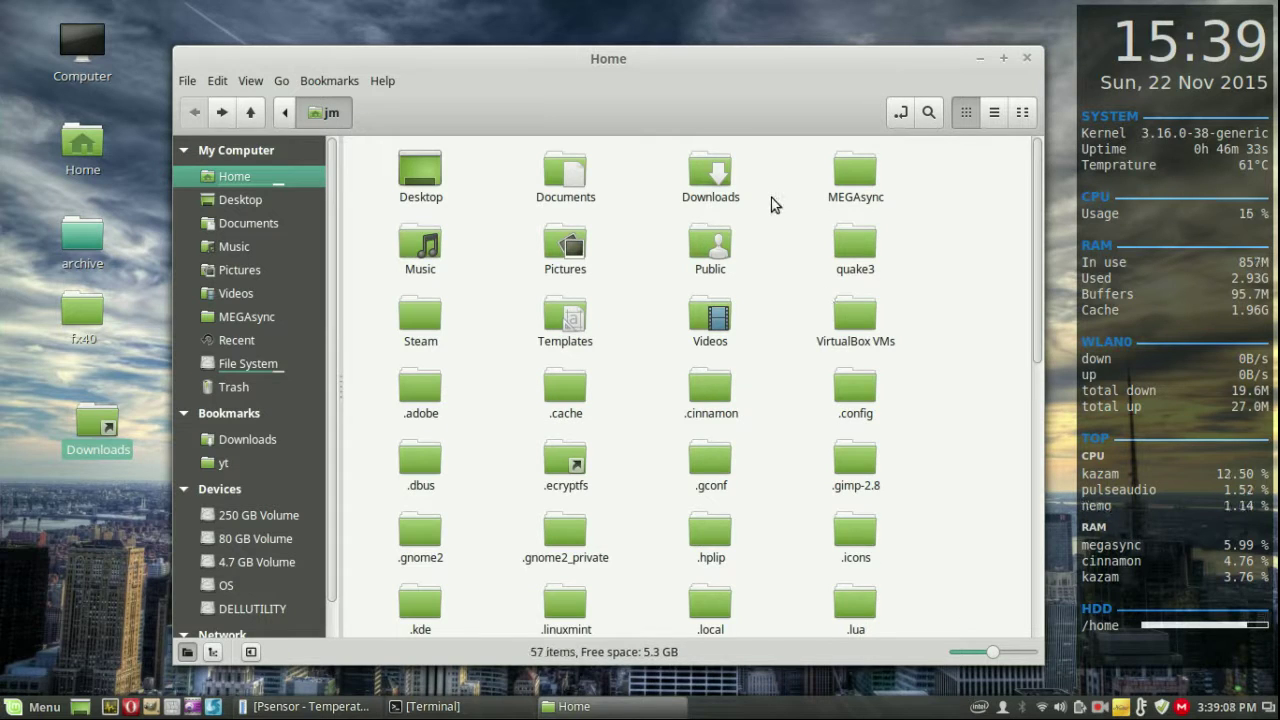